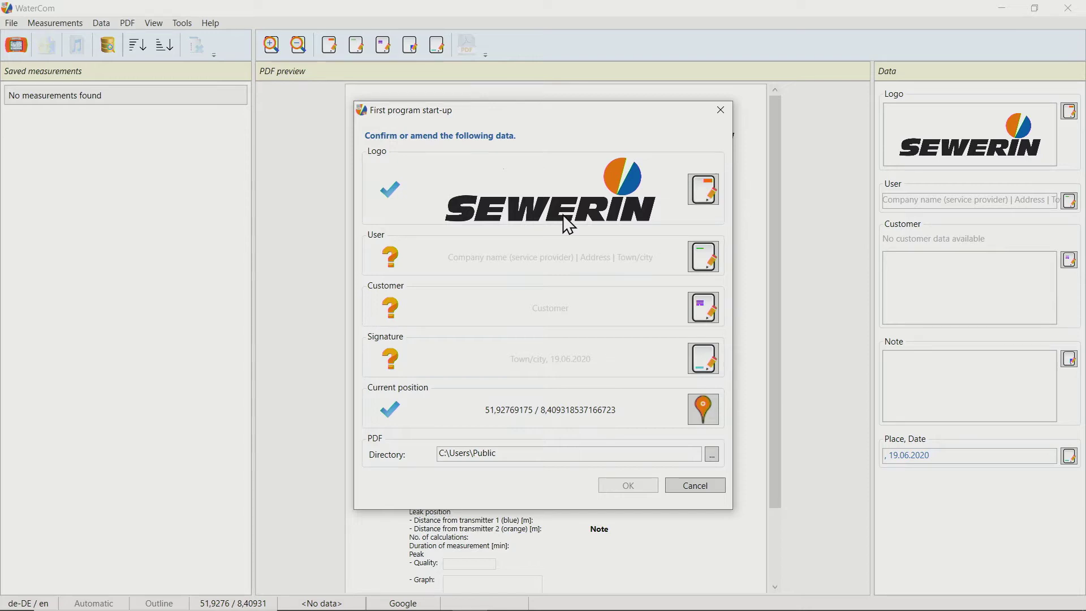
Leave the SEWERIN logo unchanged and enter Hermann Sewerin GmbH, Robert-Bosch-Straße 3, 33334 Guetersloh as user.
left_click(703, 192)
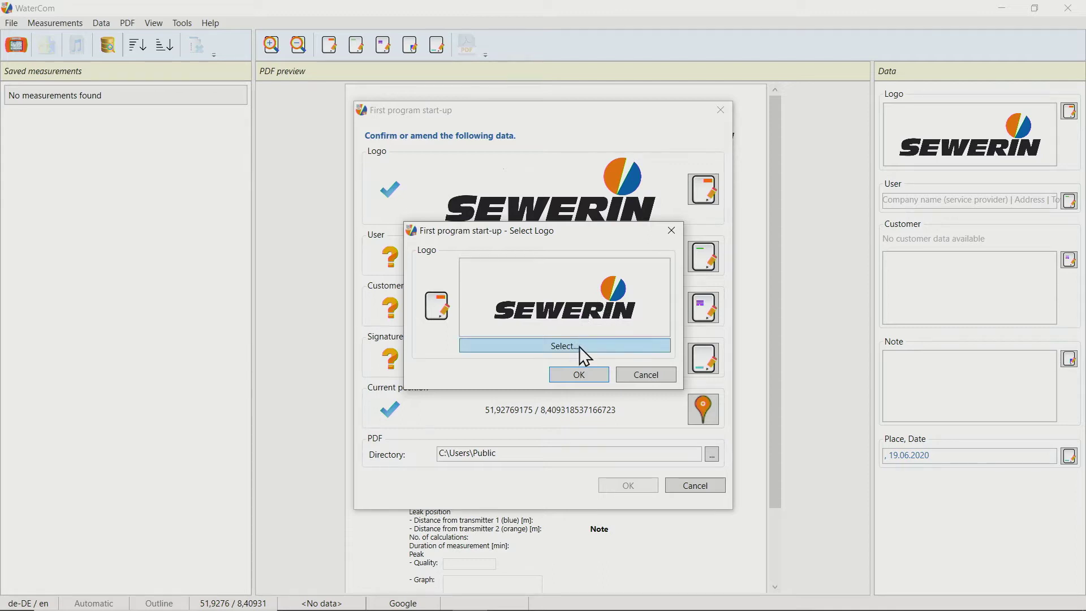
left_click(650, 374)
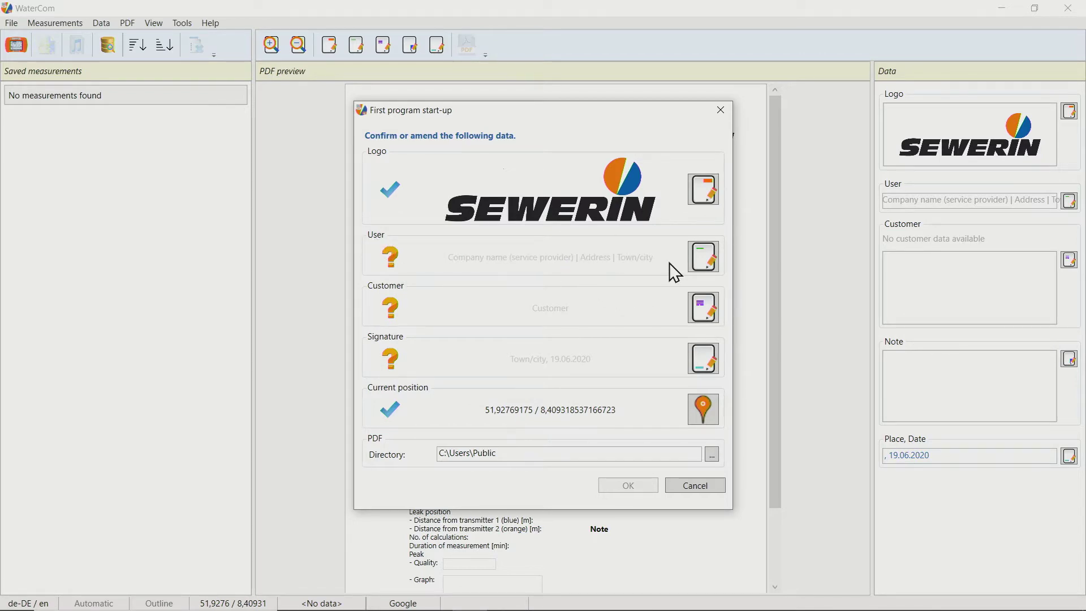
left_click(707, 252)
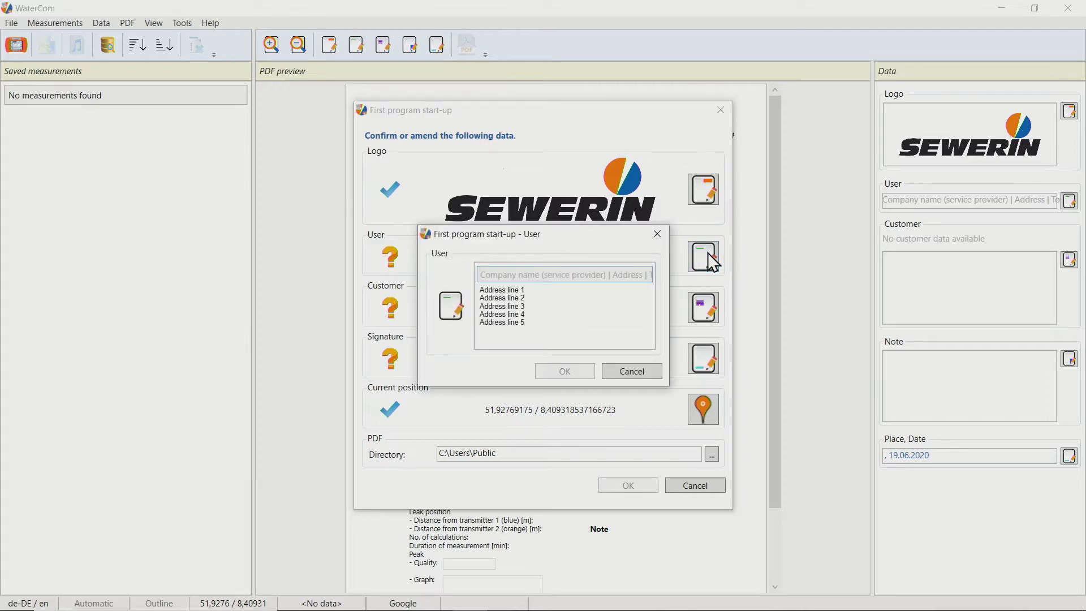
type("Hermann Sewerin GmbH |")
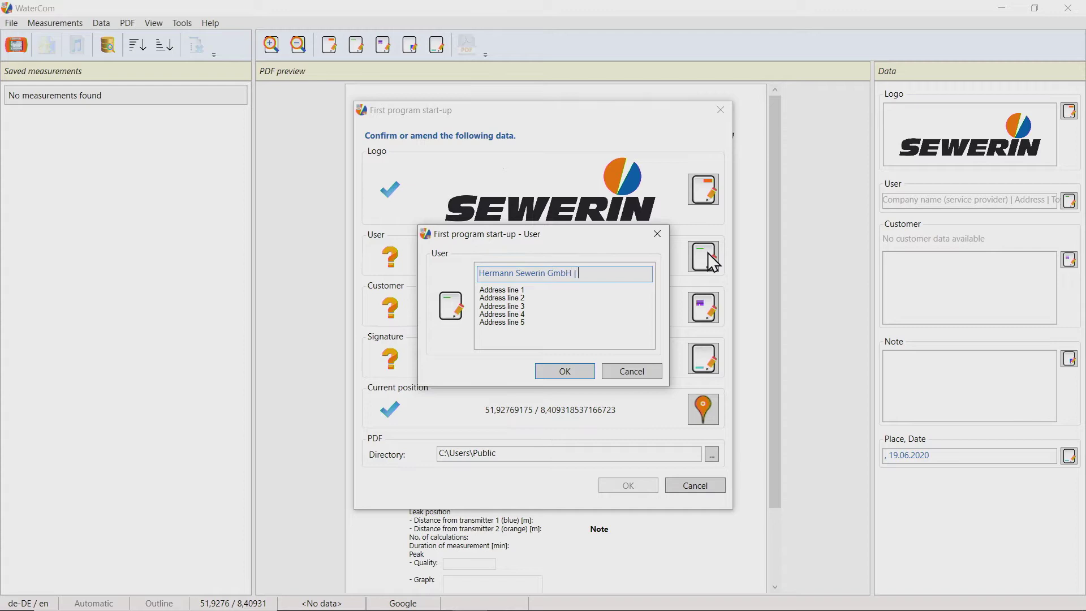
type("Robert-Bosch-Straße")
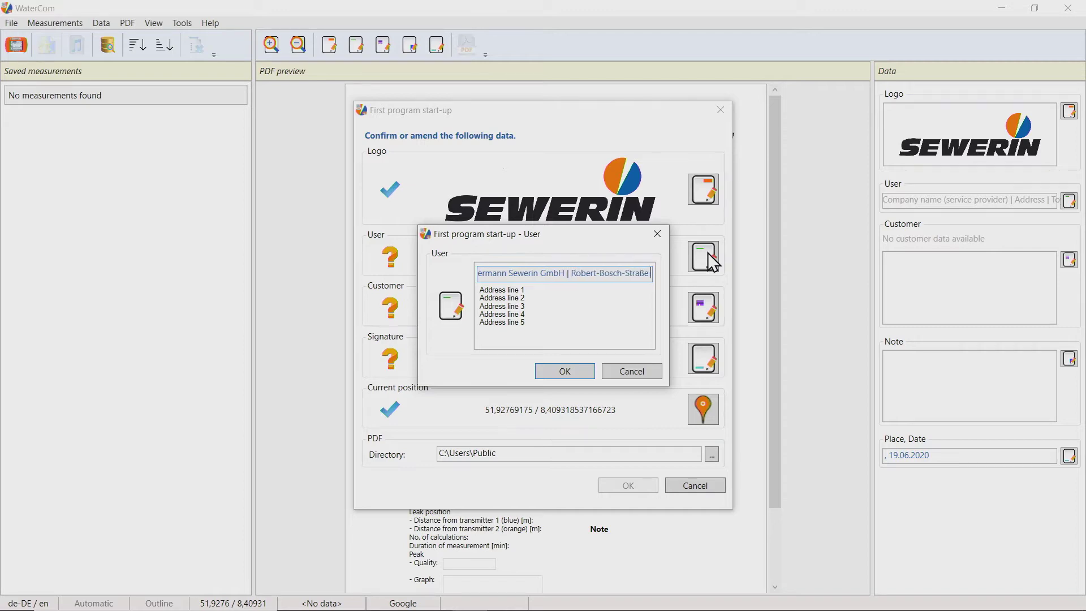
type(" 3 | 33334 Guetersloh")
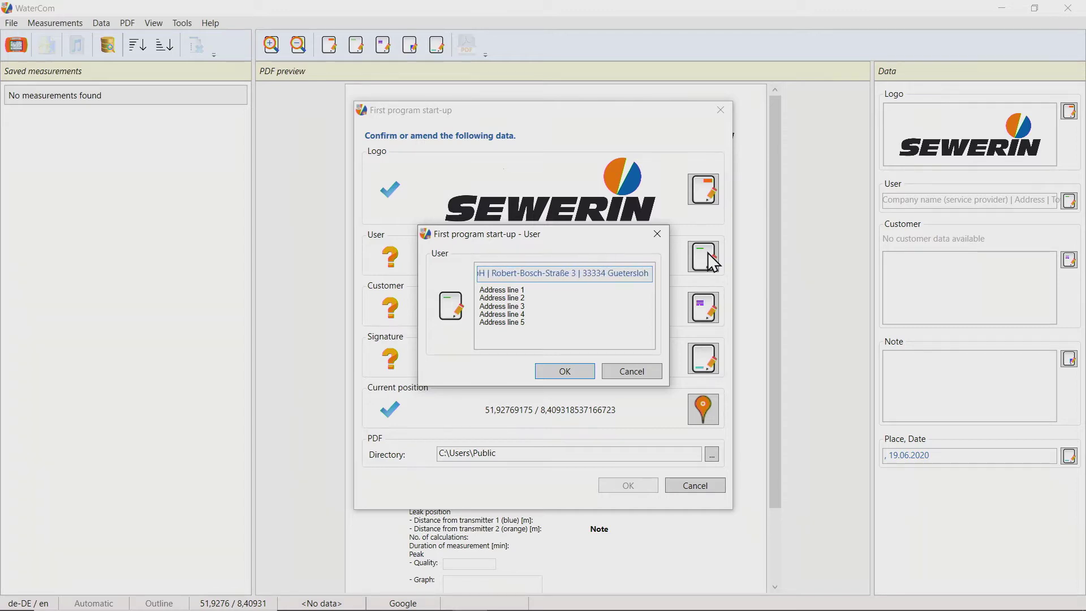
left_click(571, 373)
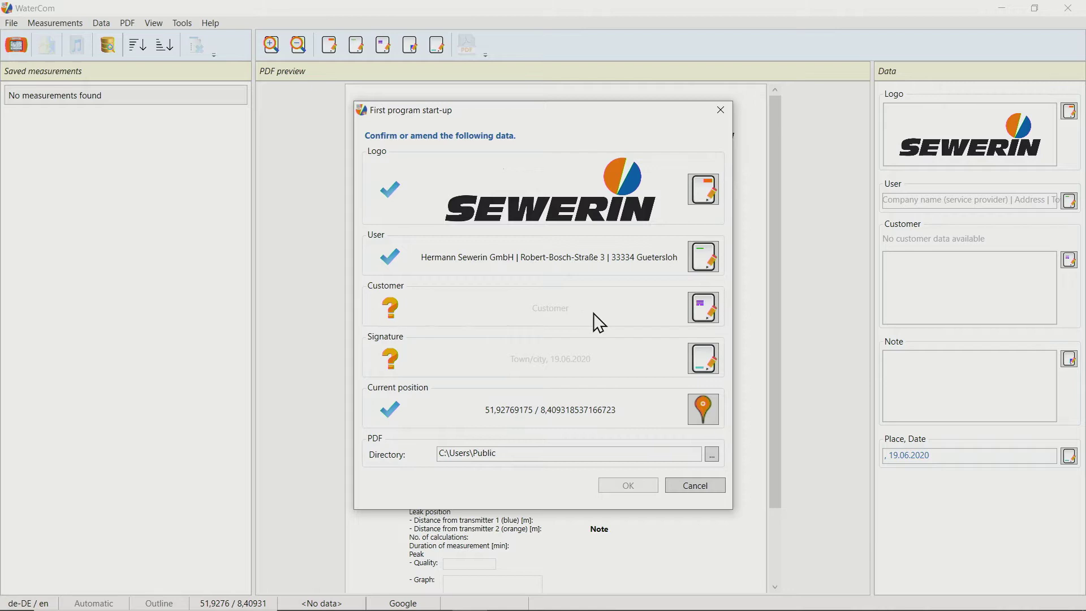
Create the customer 'Client for demo' with its Guetersloh, Germany address and select it.
left_click(702, 311)
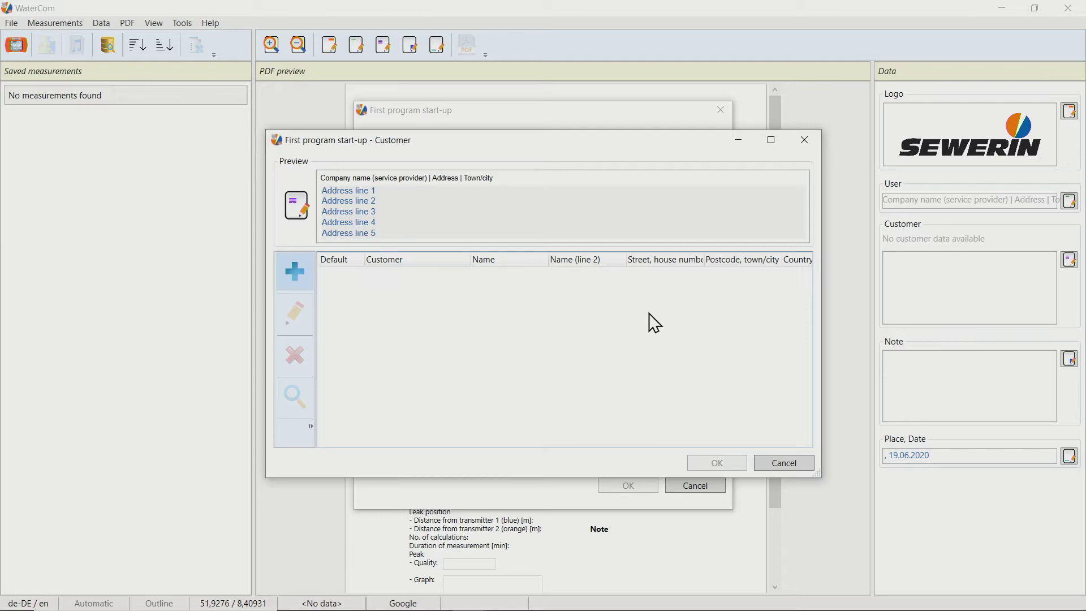
left_click(292, 273)
type("S")
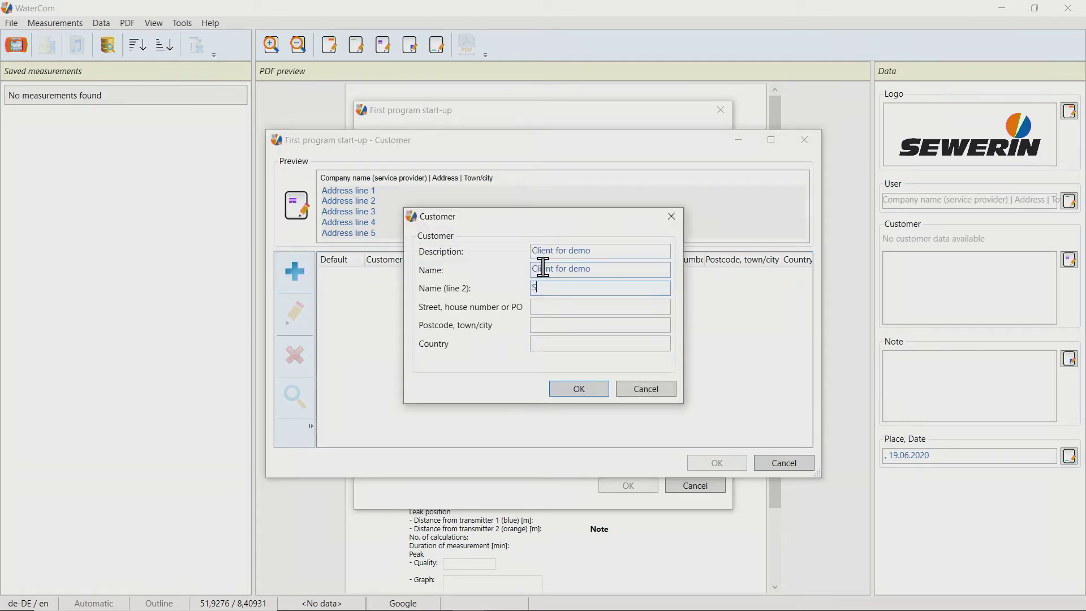
type("ewerin product management")
key("Tab")
type("Bo")
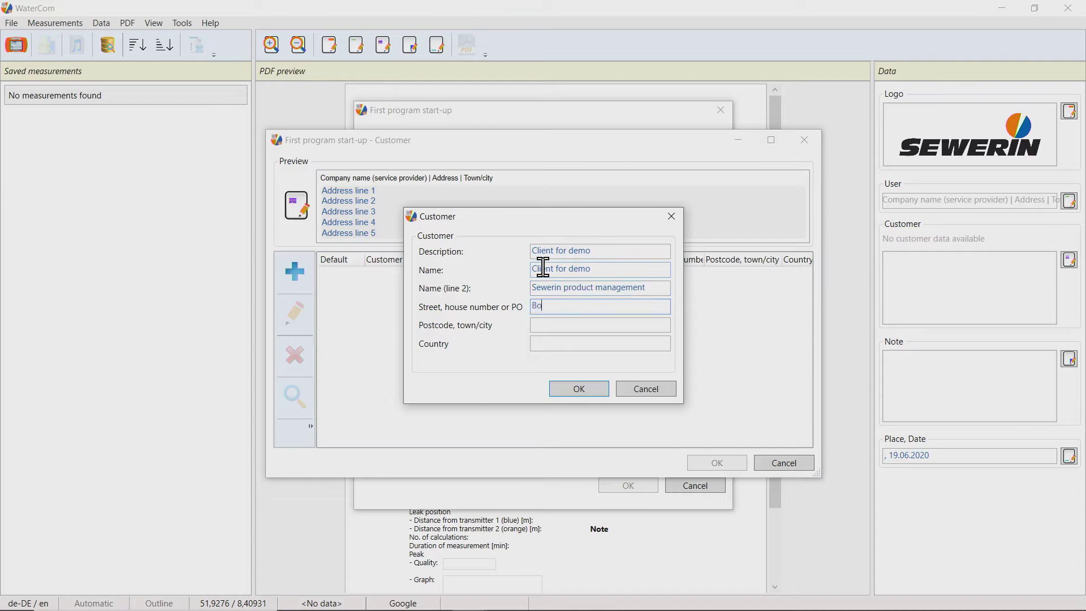
type("bert Bosch Street #3")
key("Tab")
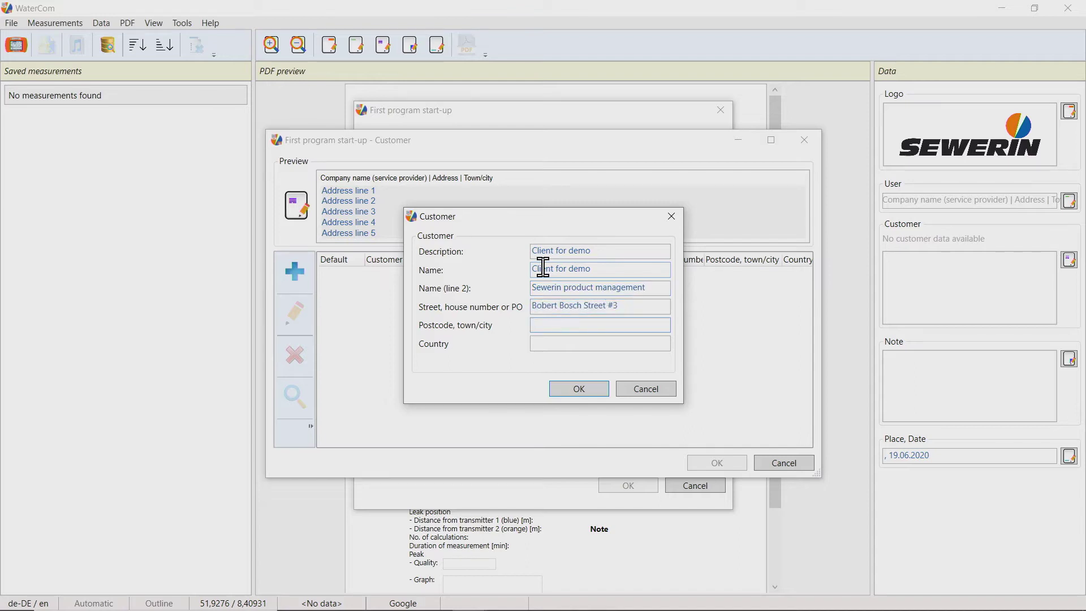
type("D-33334 Guetersloh")
key("Tab")
type("Germ")
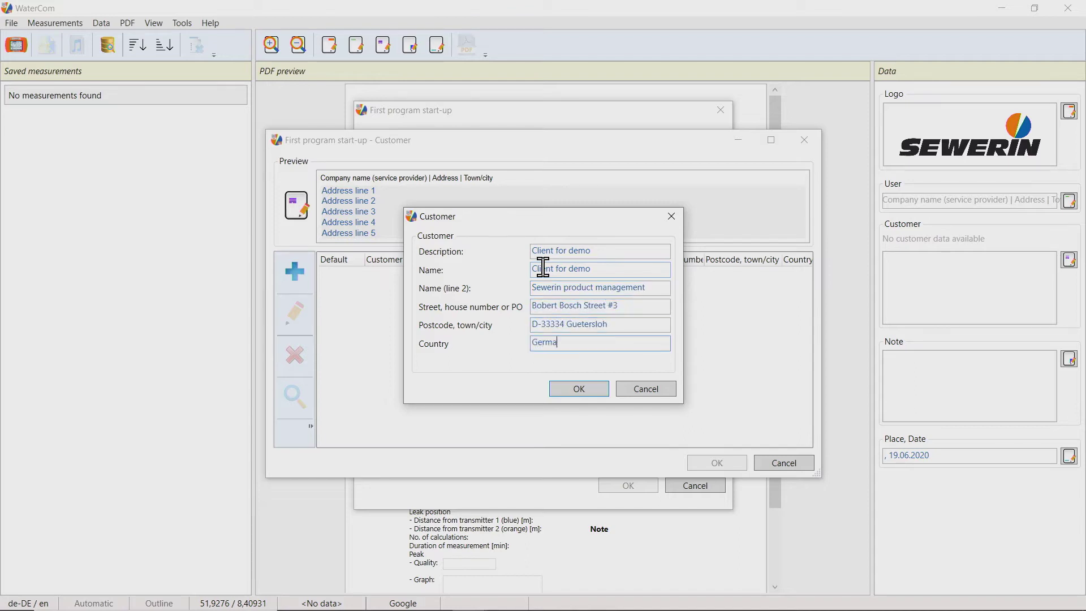
type("any")
left_click(580, 390)
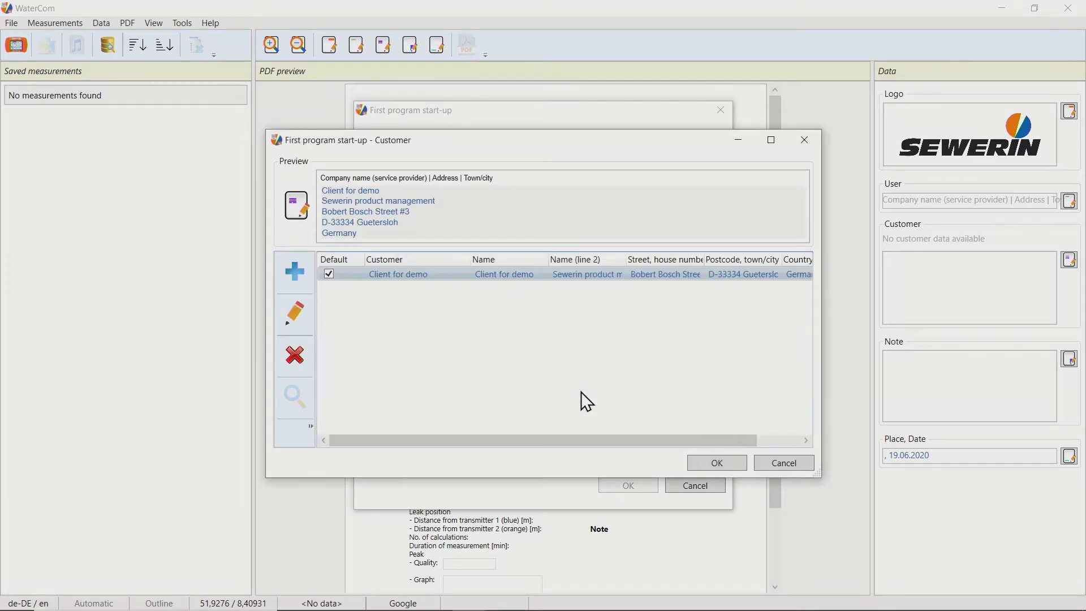
left_click(712, 460)
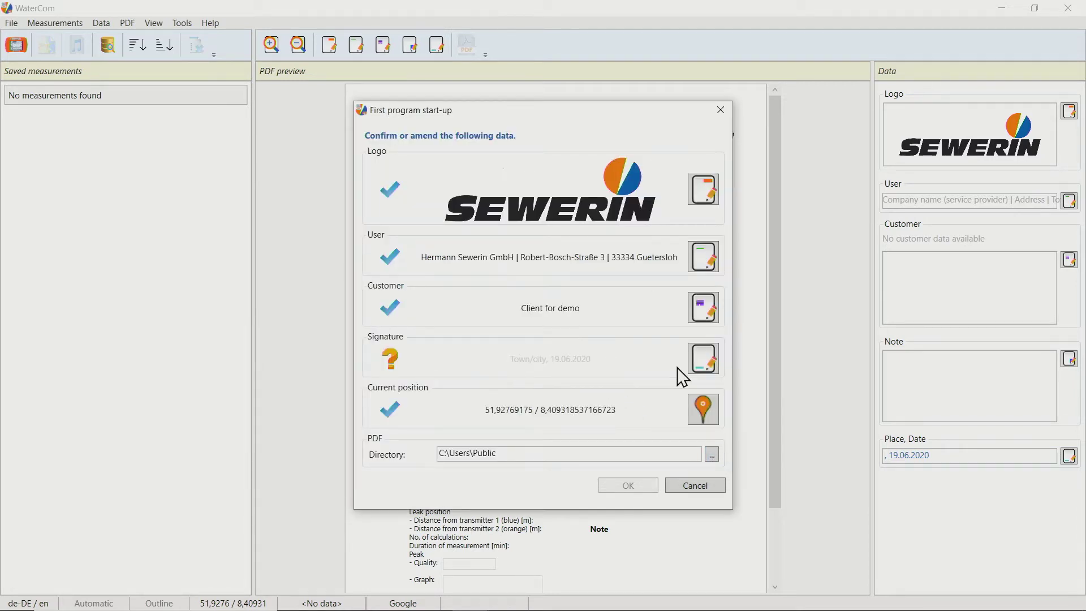
Set the signature to 'Guetersloh, 19.06.2020' and accept the current position coordinates.
left_click(697, 360)
type("Guetersloh")
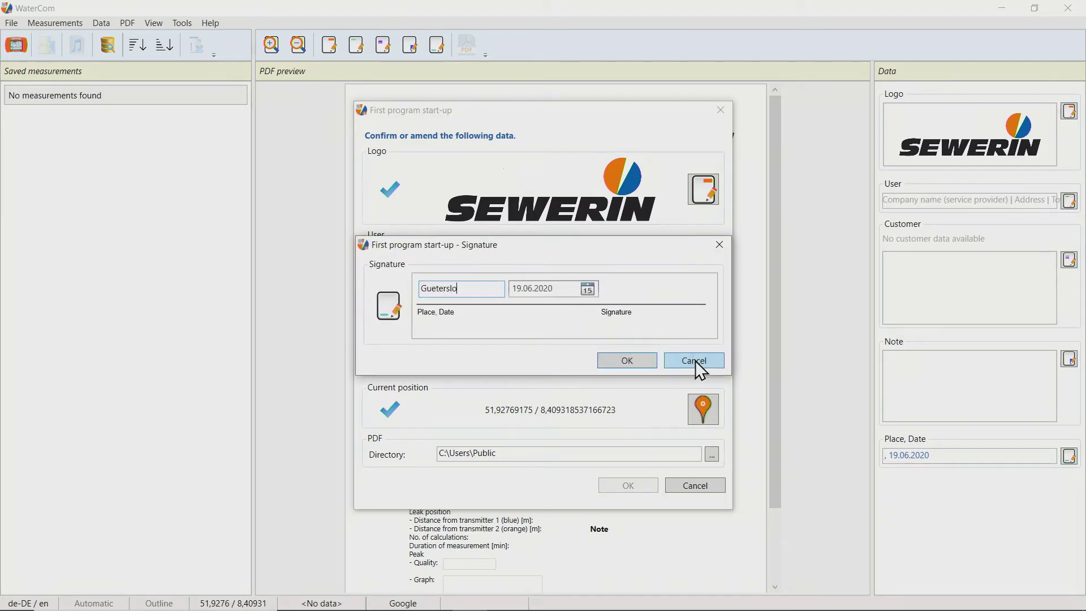
left_click(627, 361)
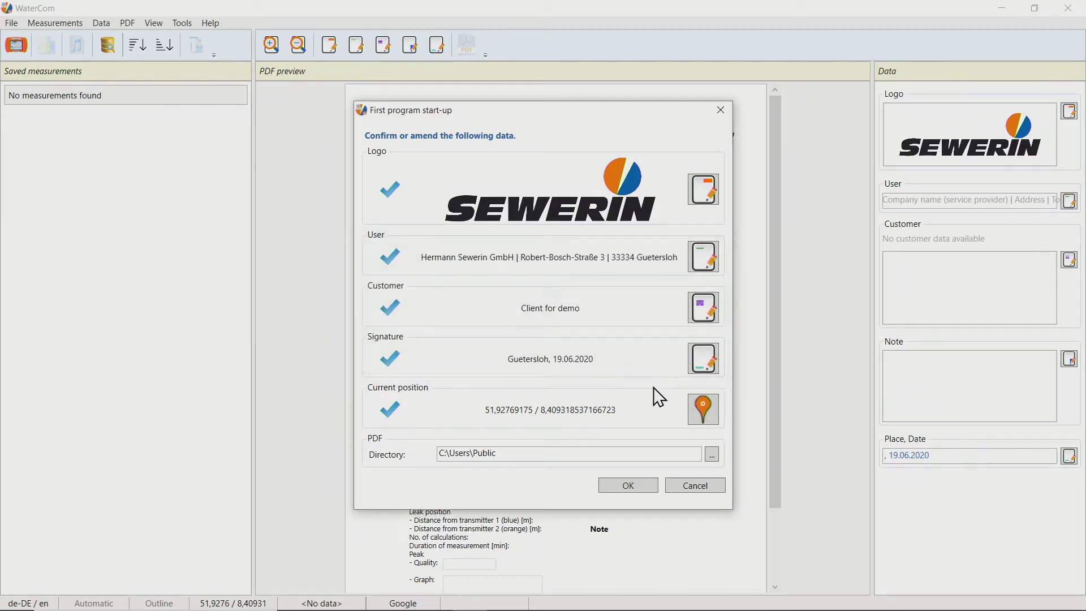
left_click(697, 410)
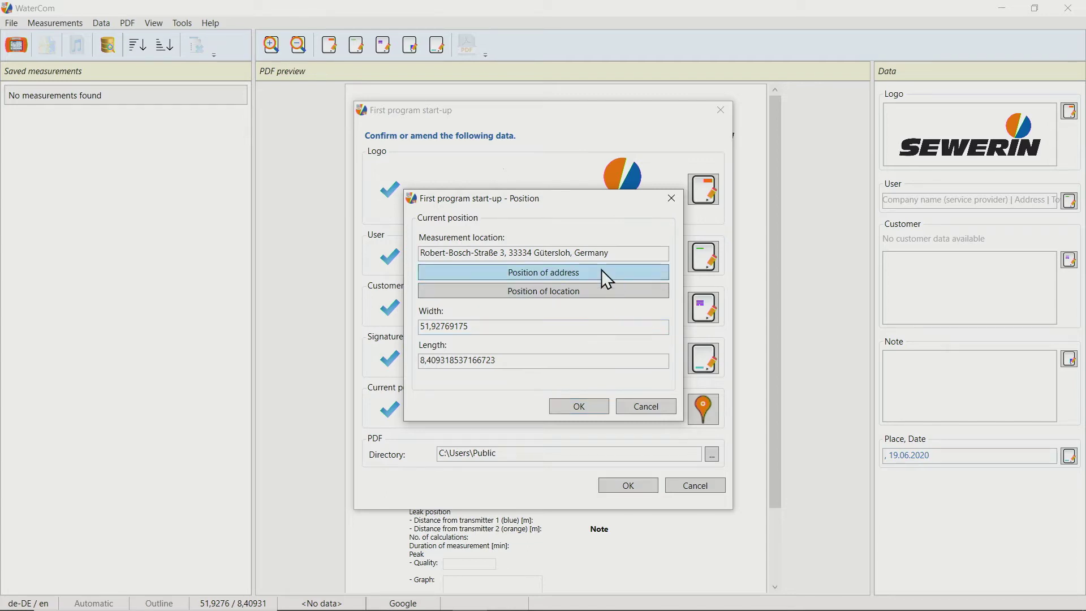
left_click(591, 410)
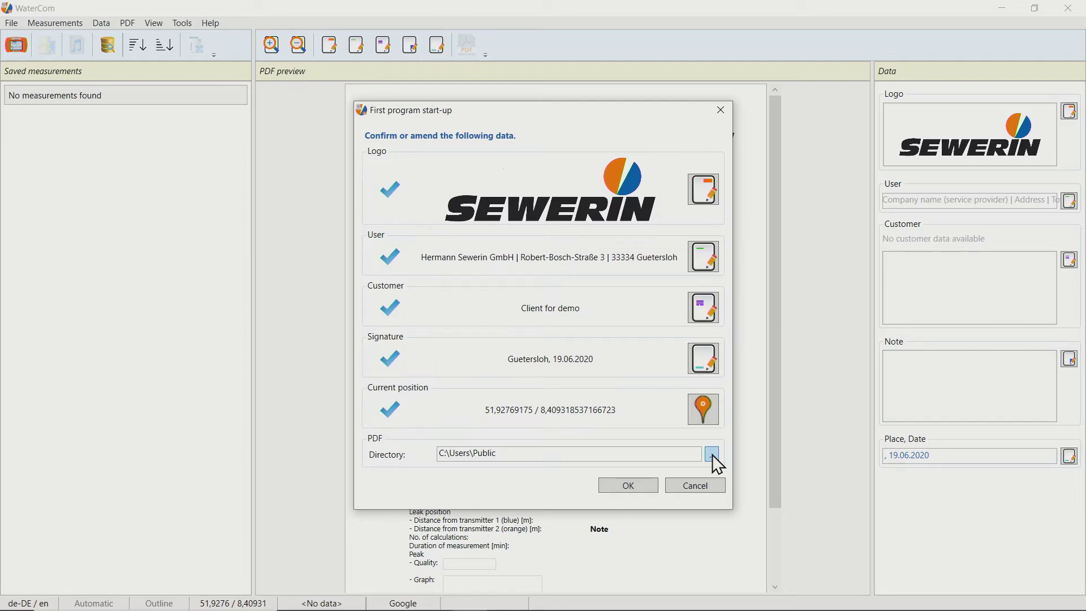
Apply the start-up data and close the AC200 (F:) Explorer window.
left_click(643, 487)
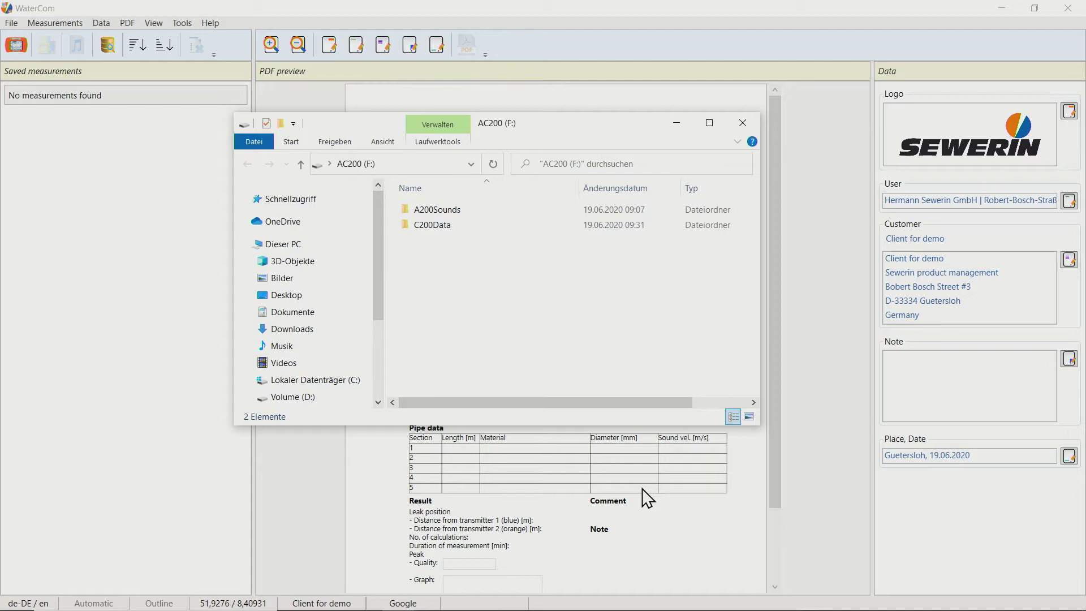
left_click(745, 125)
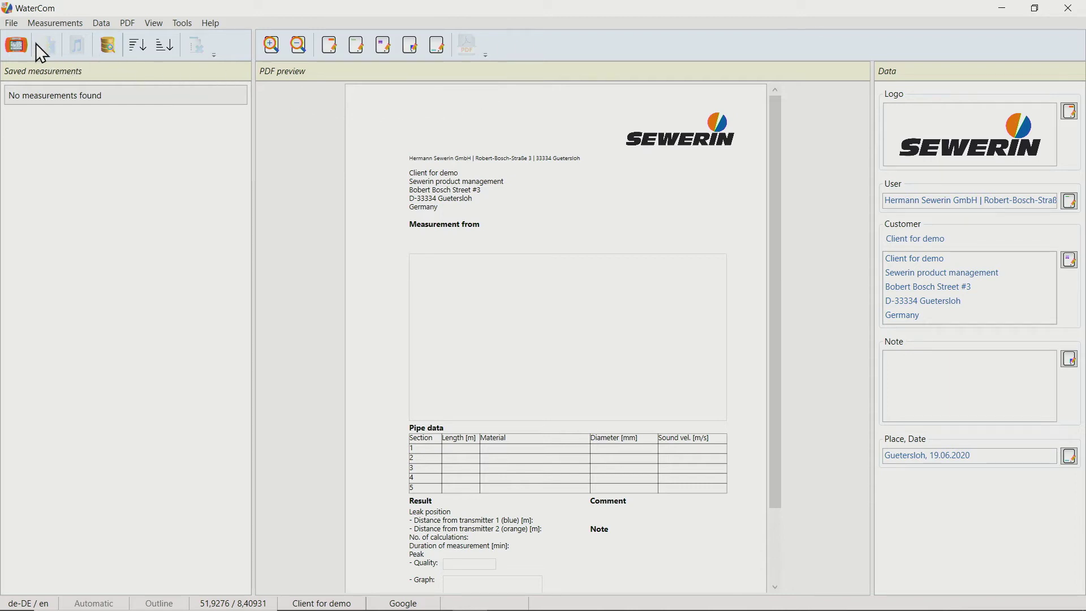
Read all four measurements from the AC200, answering Nein to deleting them from the device.
left_click(18, 42)
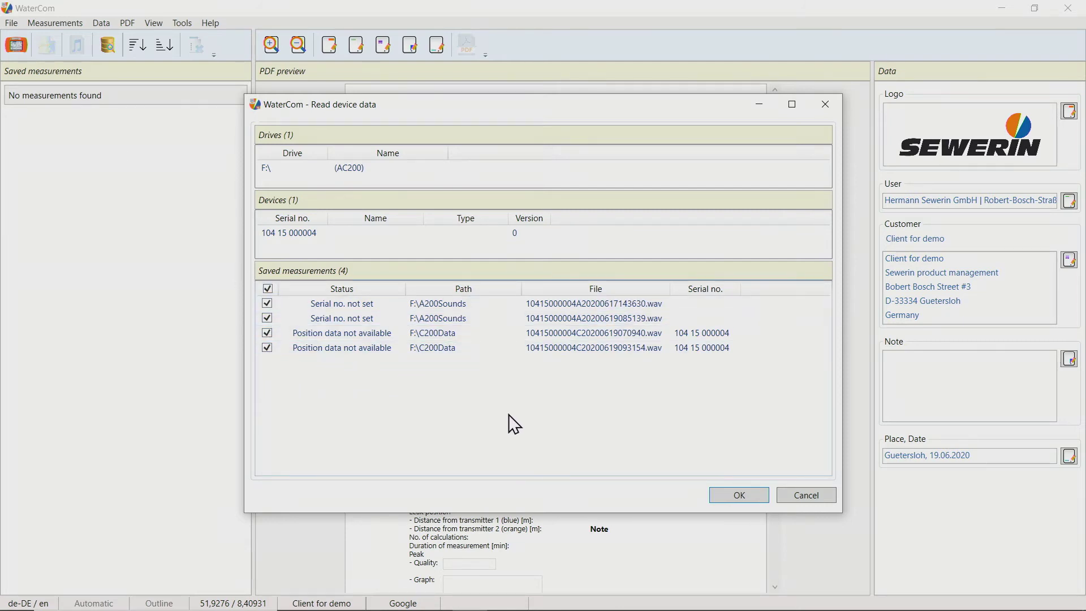
left_click(726, 492)
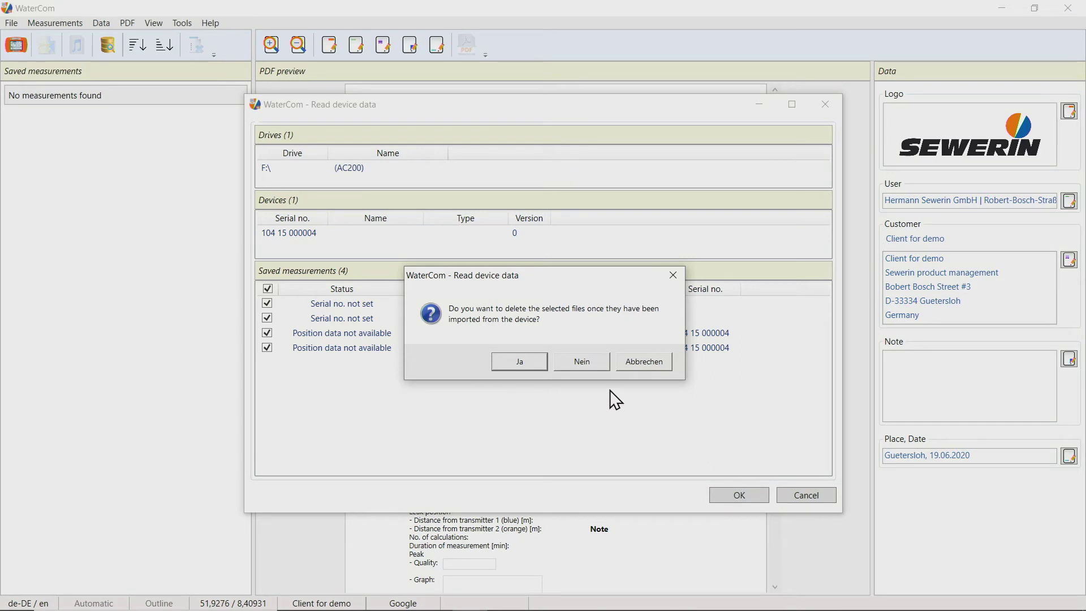
left_click(582, 360)
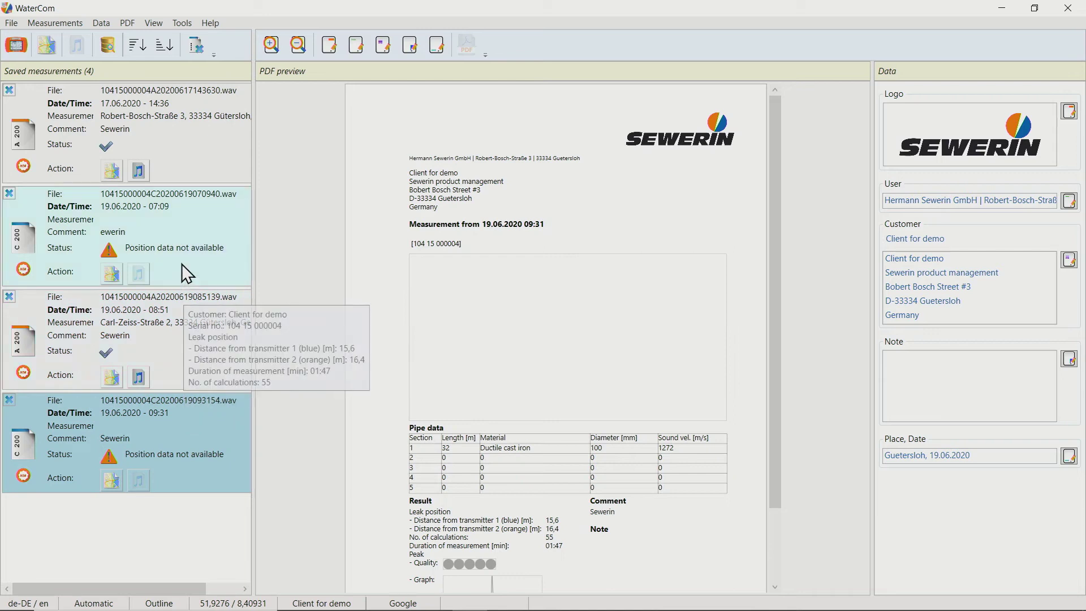
mouse_move(173, 176)
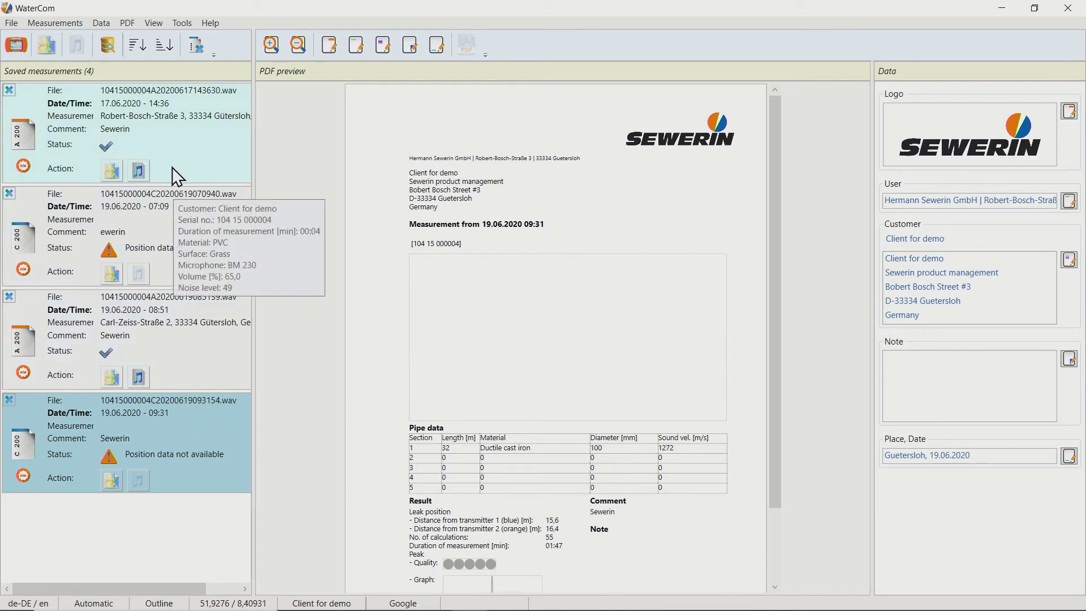
Open the 19.06.2020 08:51 measurement's map preview and switch to satellite, then back to road view.
double_click(167, 339)
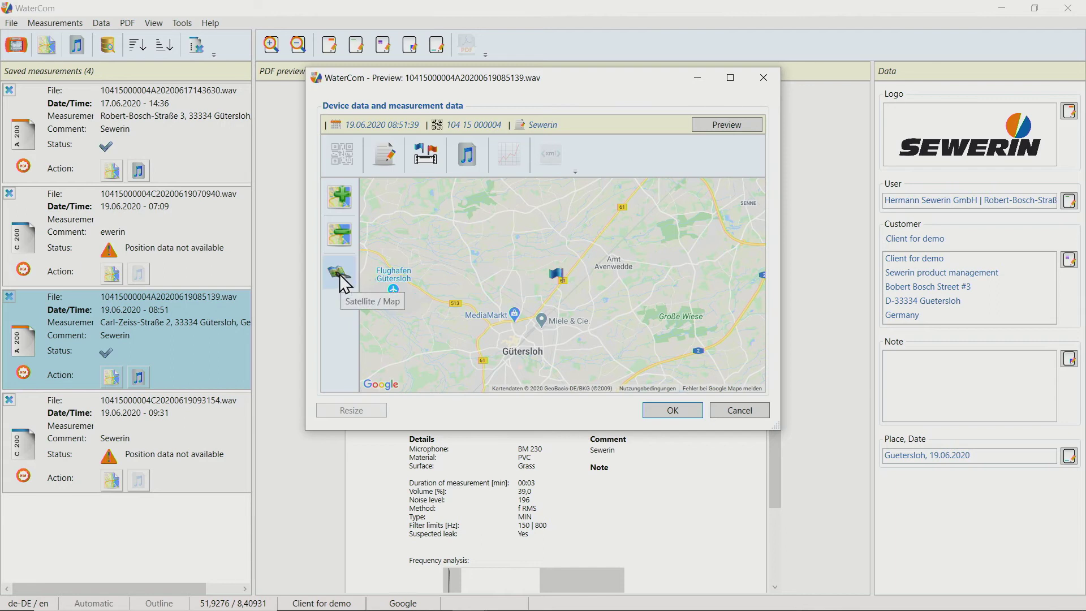
left_click(340, 273)
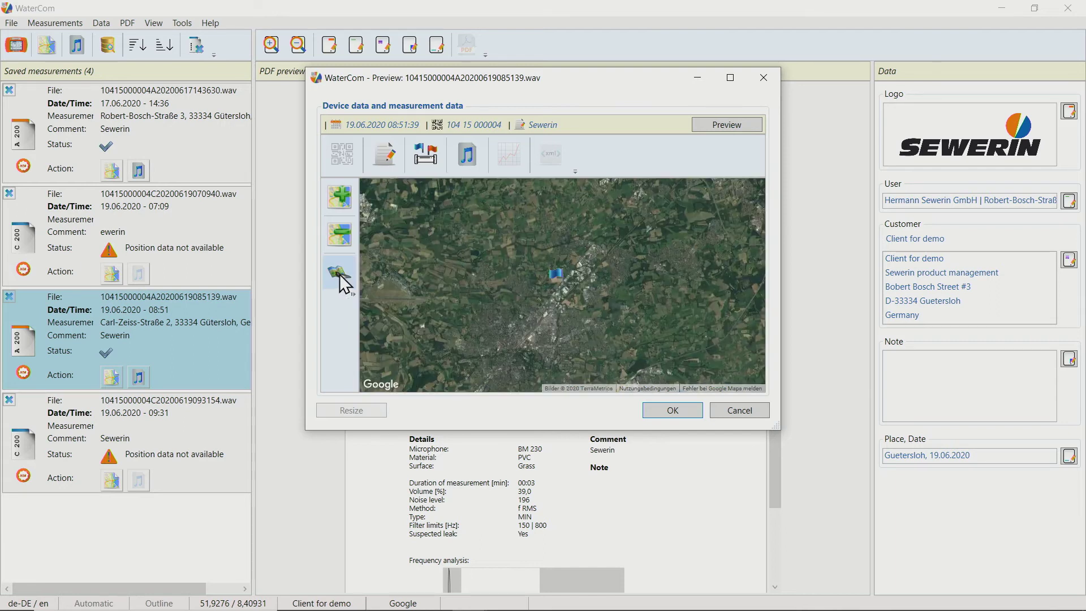
left_click(339, 275)
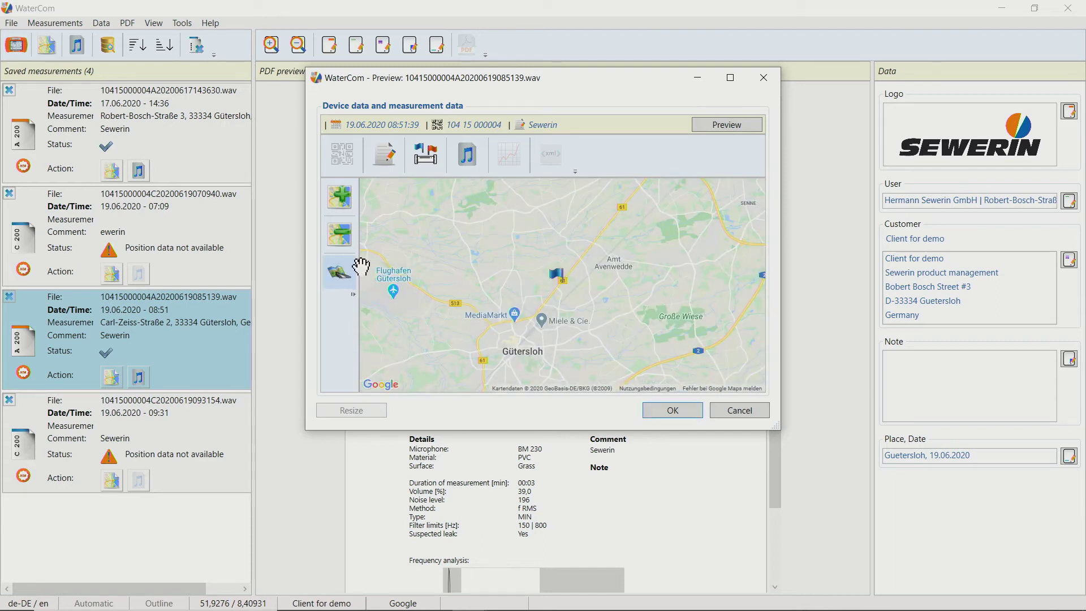
Zoom to building level and move the flag toward Carl-Zeiss-Straße, giving 51.92813, 8.41024.
left_click(428, 164)
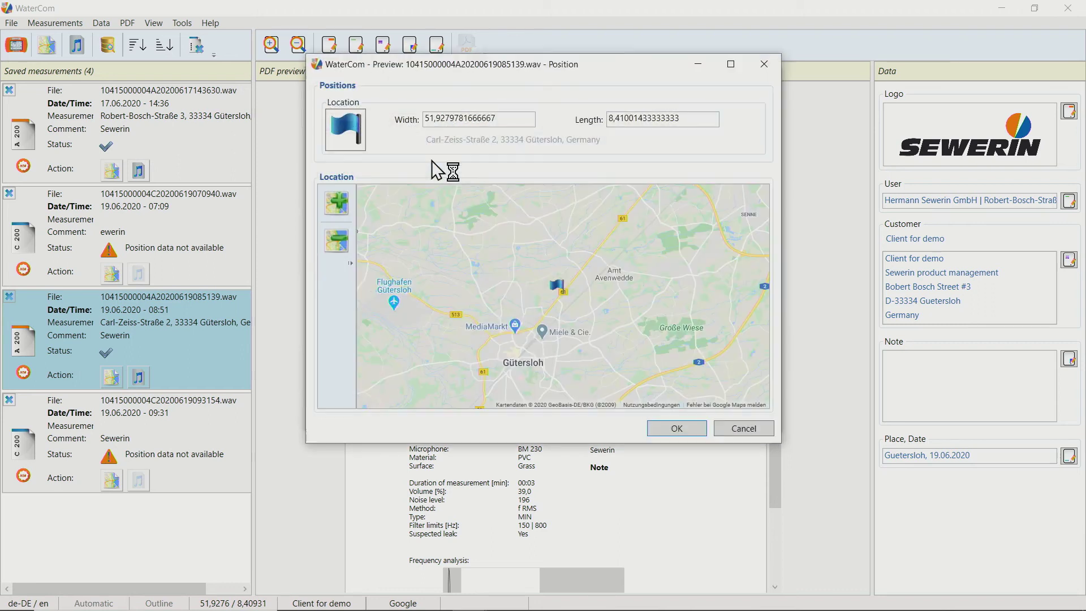
left_click(334, 206)
left_click(334, 207)
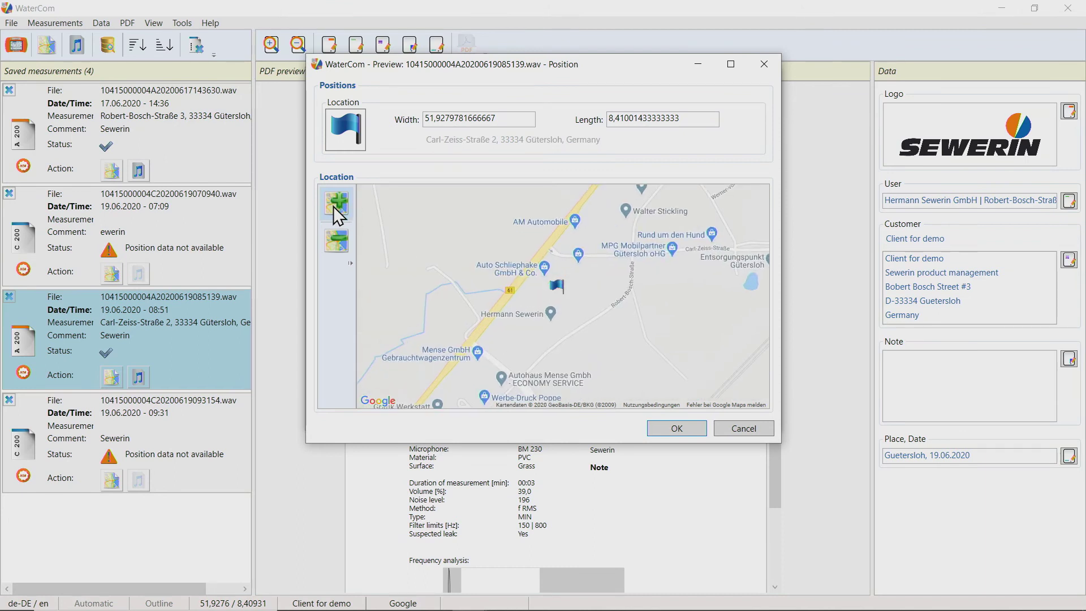
left_click(333, 206)
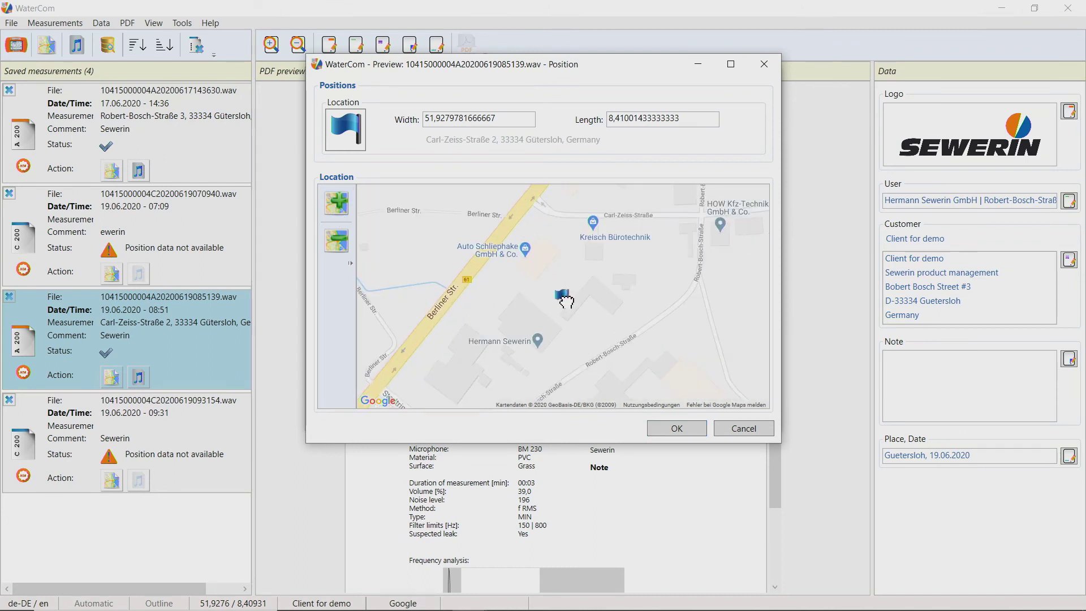
mouse_move(558, 290)
left_mouse_down()
mouse_move(568, 265)
mouse_move(572, 276)
left_mouse_up()
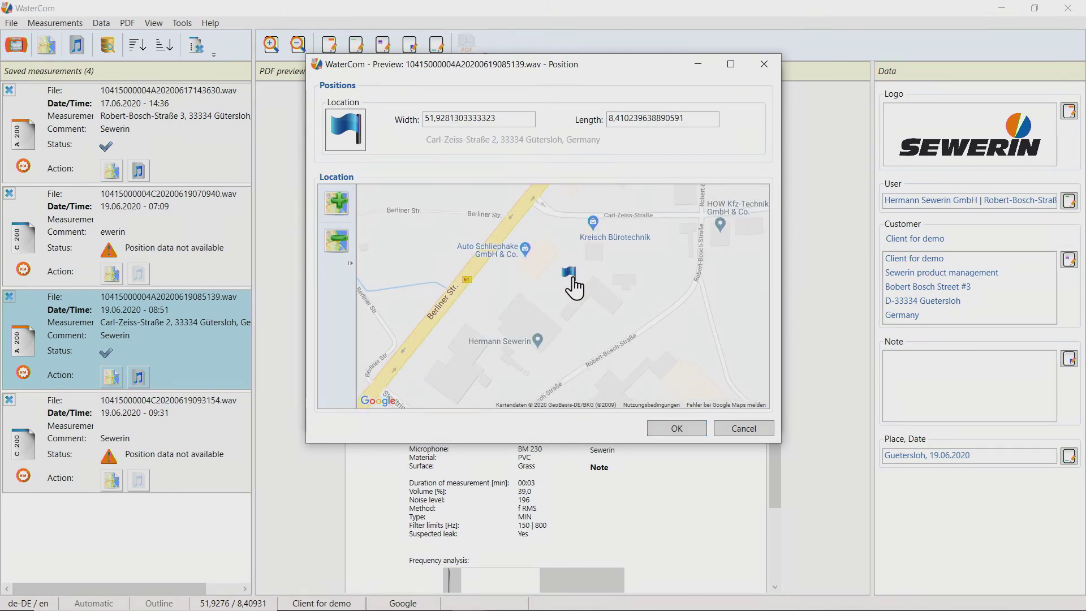
left_click(692, 429)
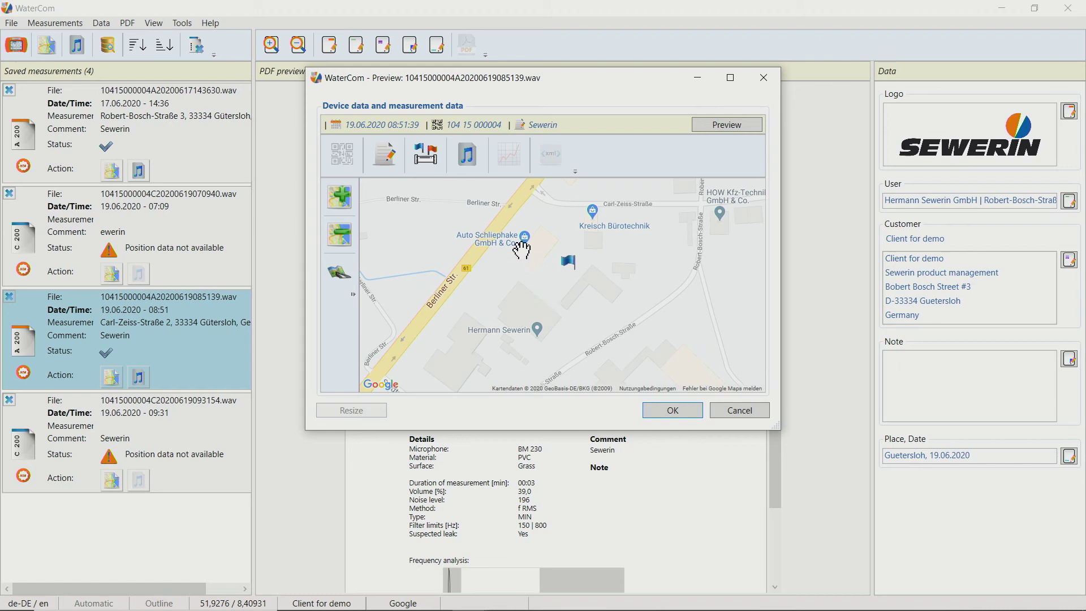
Play the 08:51 measurement's WAV recording, then close its preview, keeping the changes.
left_click(470, 160)
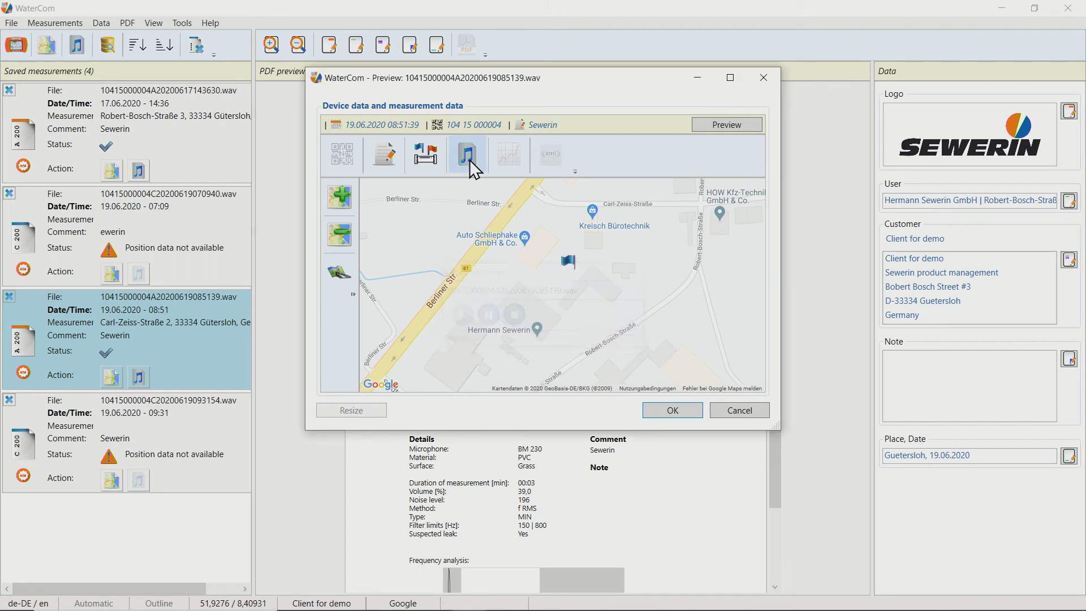
left_click(673, 410)
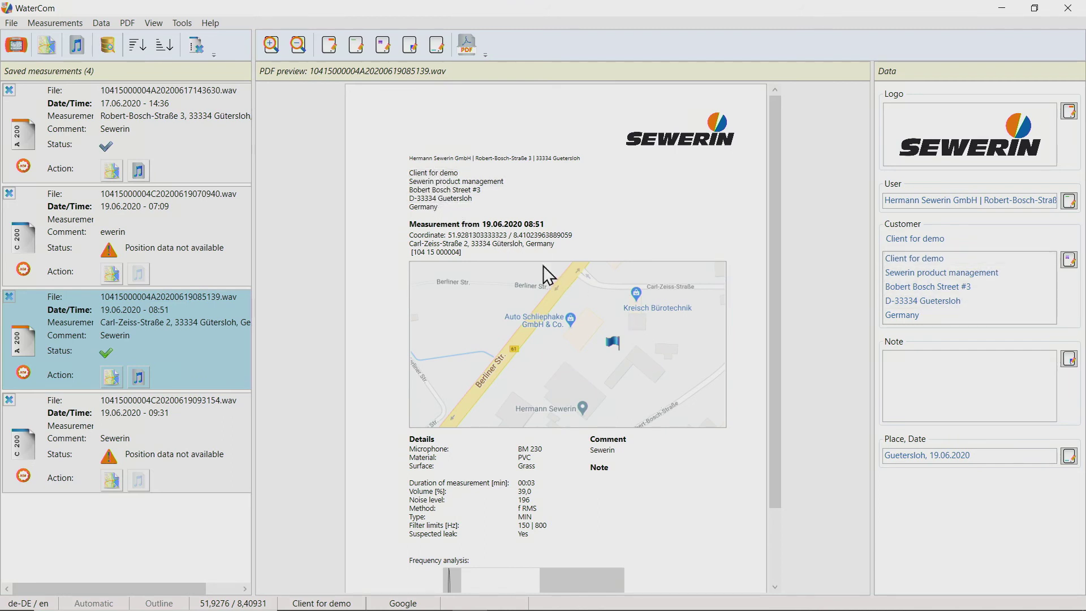
scroll(545, 269, "down", 2)
scroll(545, 268, "down", 1)
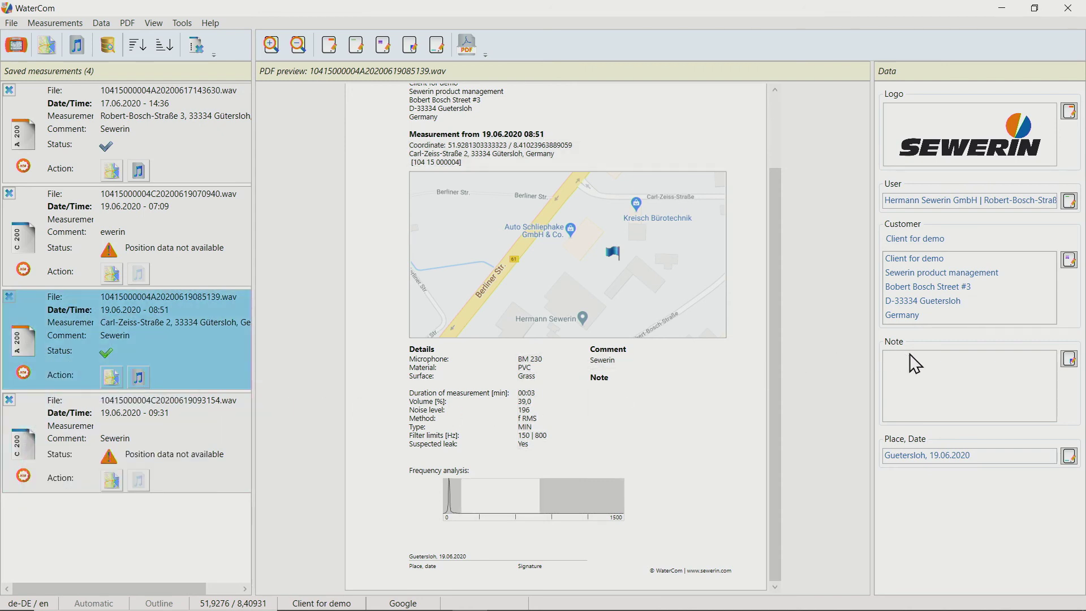
Add the note 'Valve box needs repair' and export the 08:51 report as a PDF.
left_click(1068, 359)
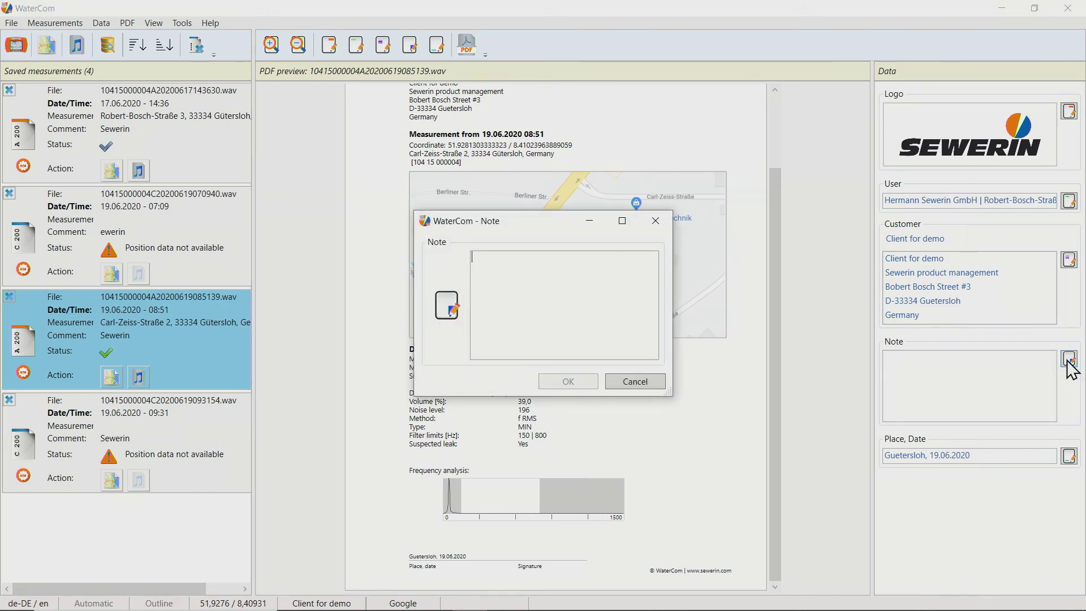
type("Valve box needs repair")
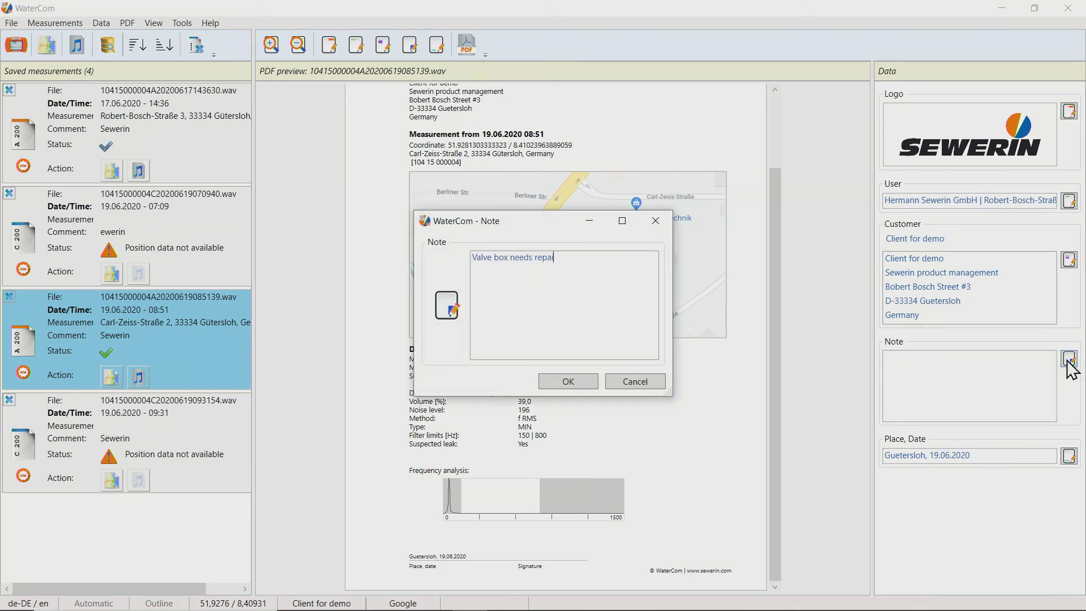
left_click(586, 381)
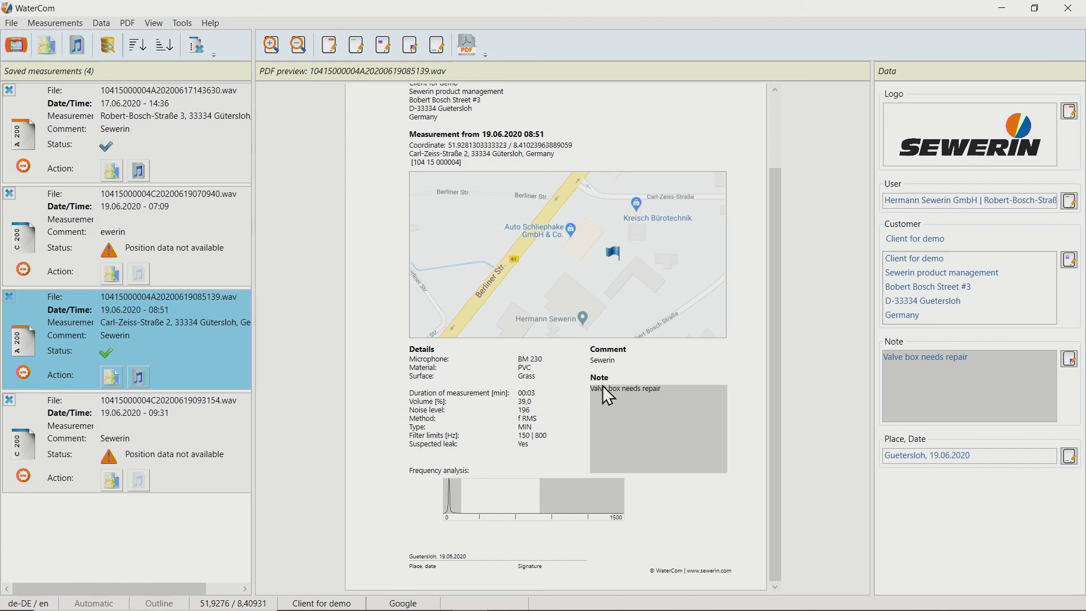
left_click(468, 53)
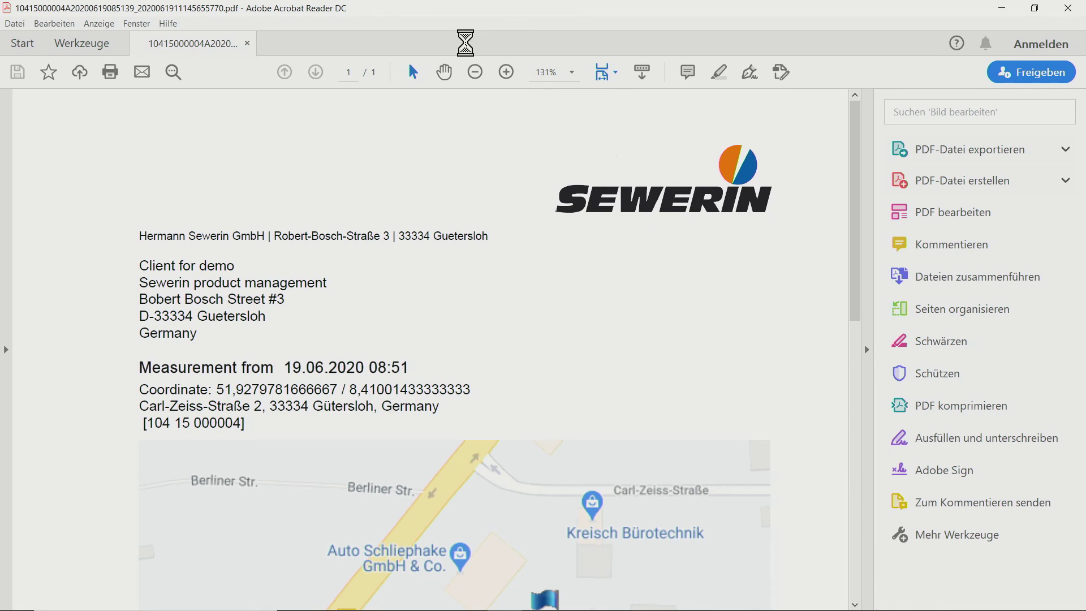